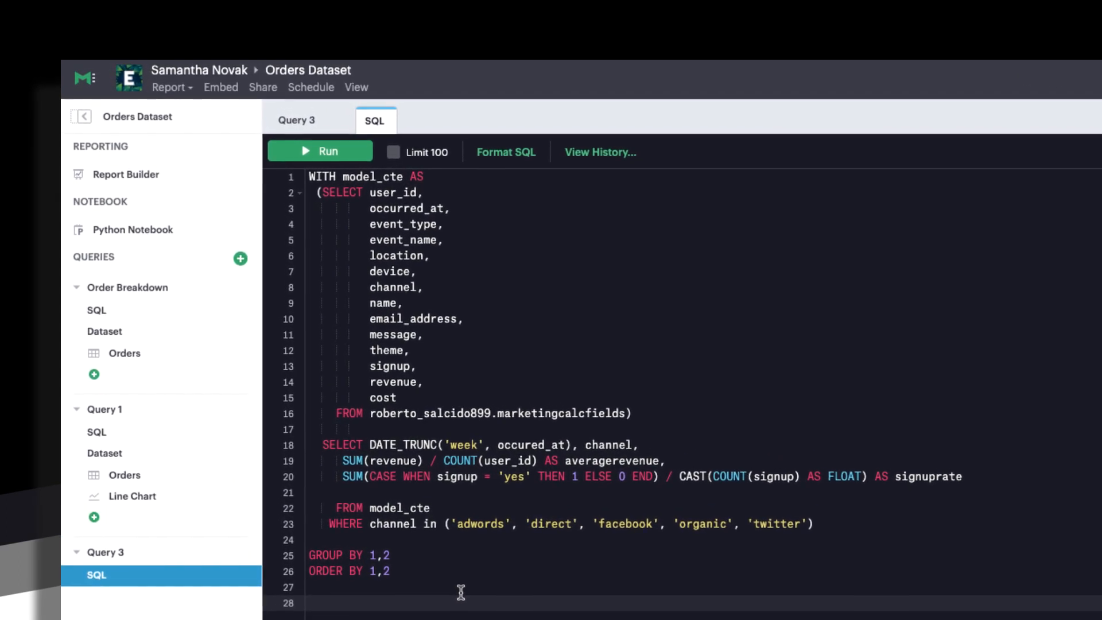
Replace all of Query 3's SQL with a pasted two-line SELECT … ORDER BY query
drag(322, 454, 1014, 493)
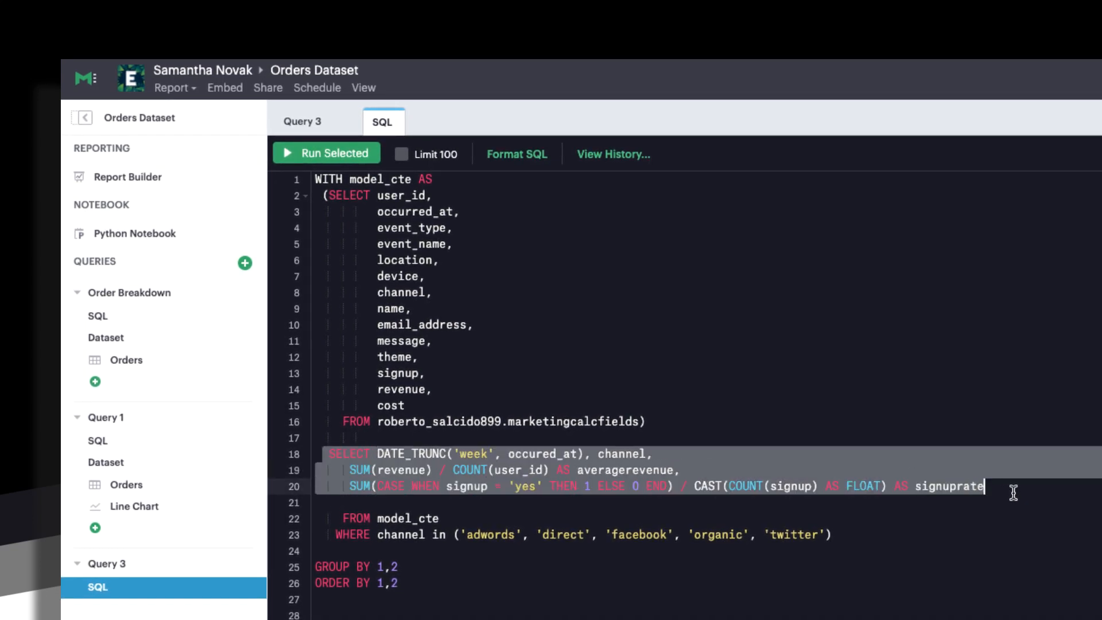
click(436, 586)
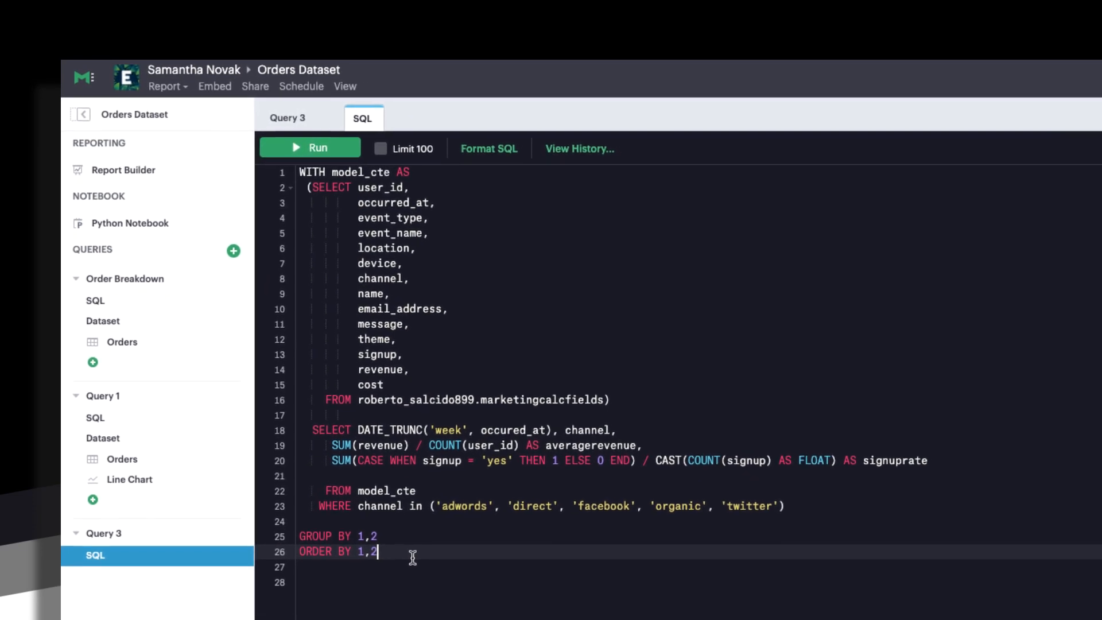
drag(407, 536, 264, 163)
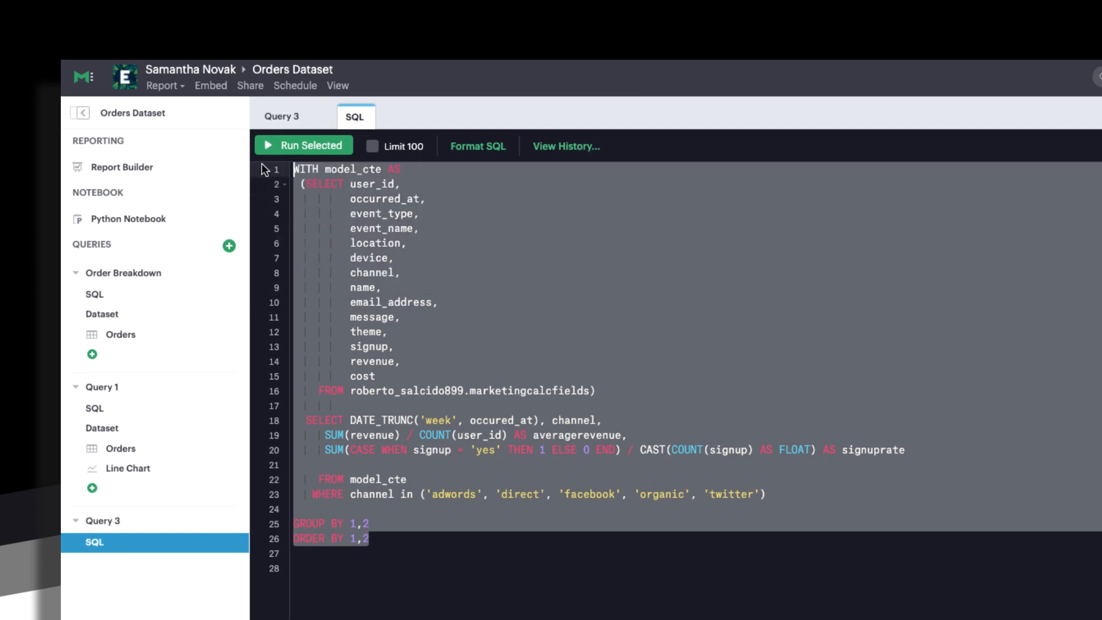
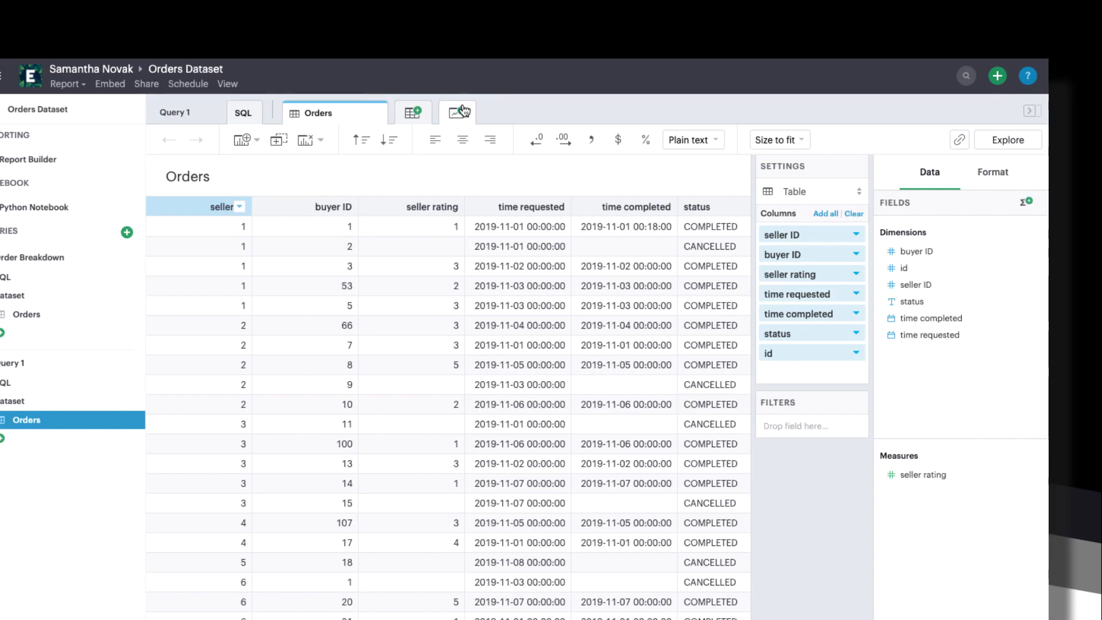
Add a new Line Chart tab to the Orders dataset and dismiss an empty calculated field editor
click(463, 111)
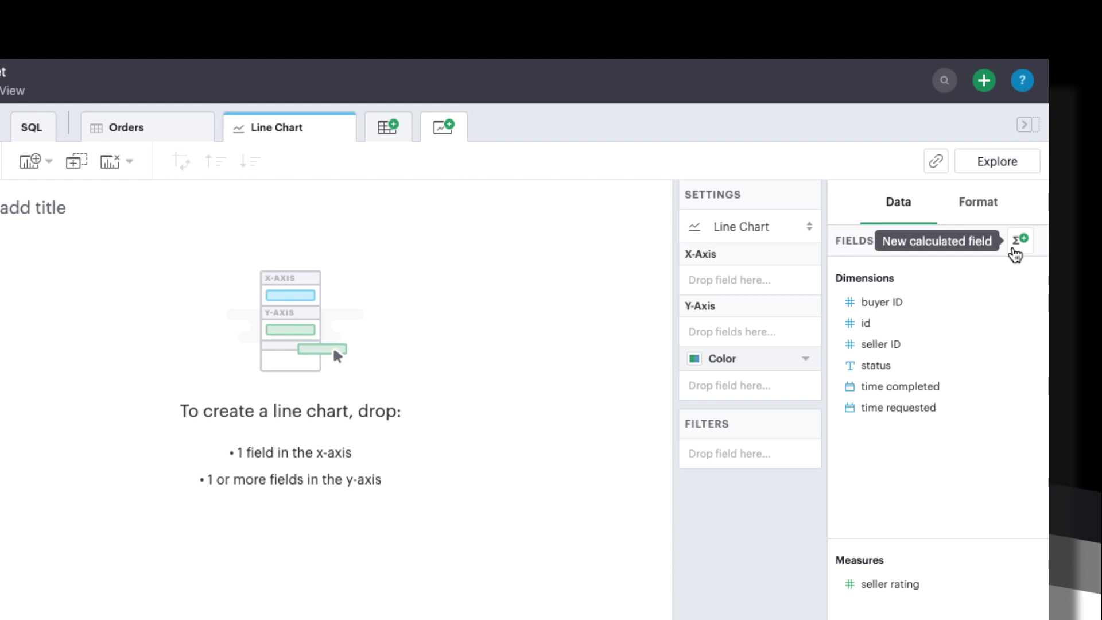
click(1015, 250)
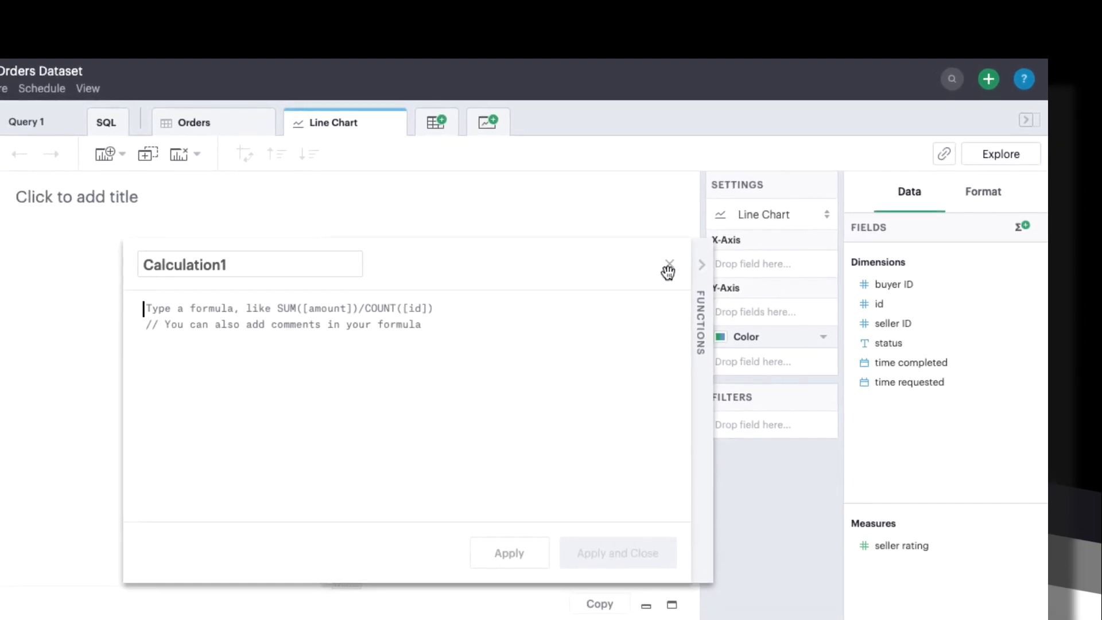
click(673, 265)
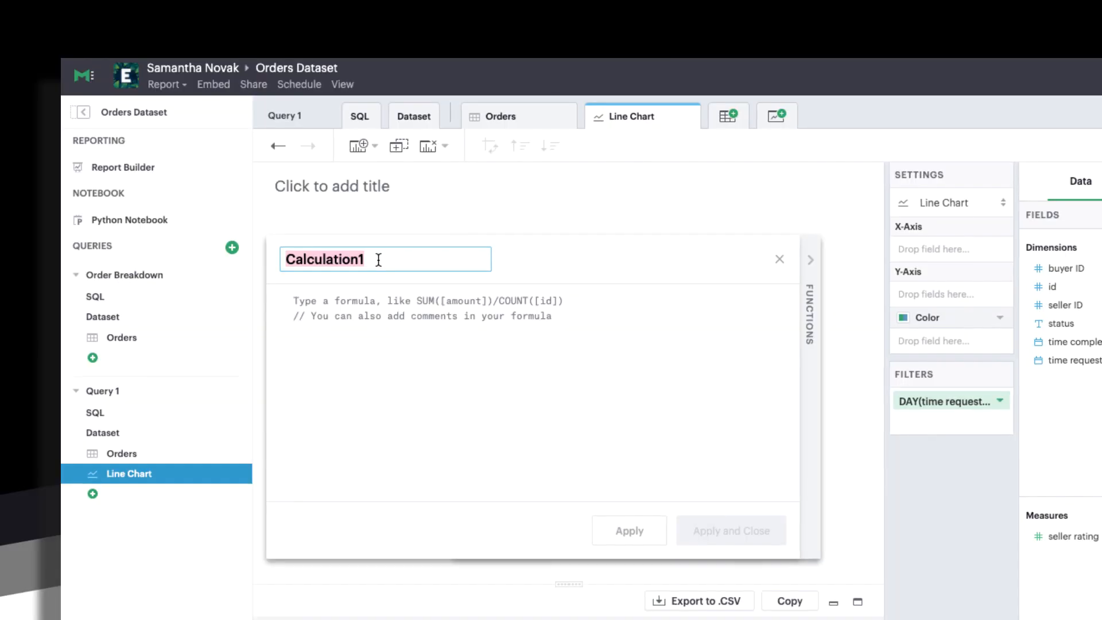
Name the new calculated field 'cancellation rate' and read the AND, AVG and CASE function references
text(cance)
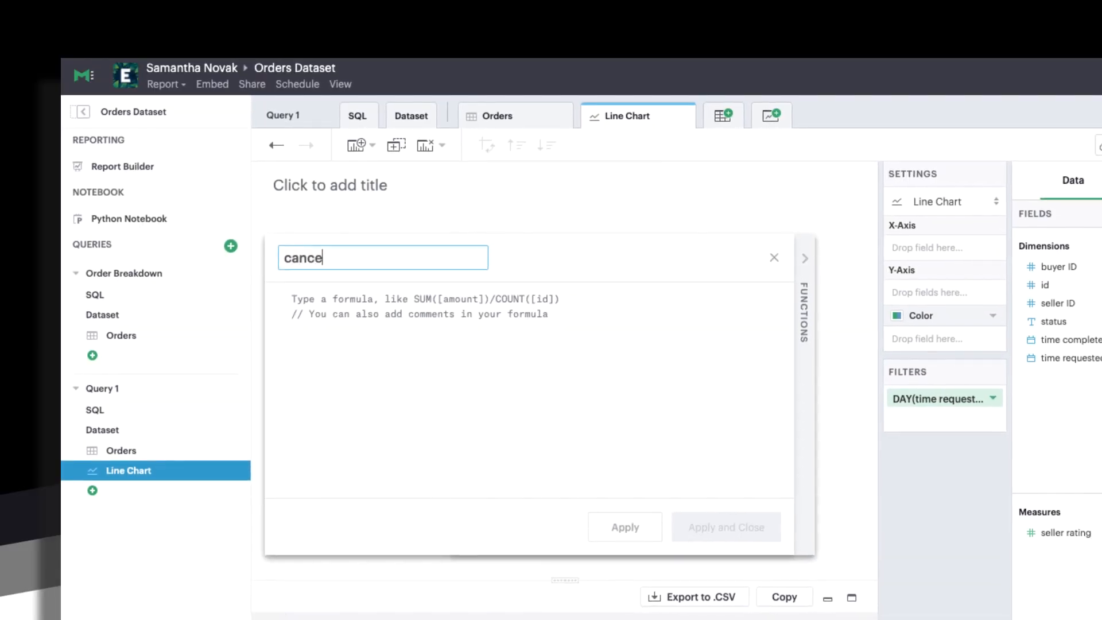
text(llation rat)
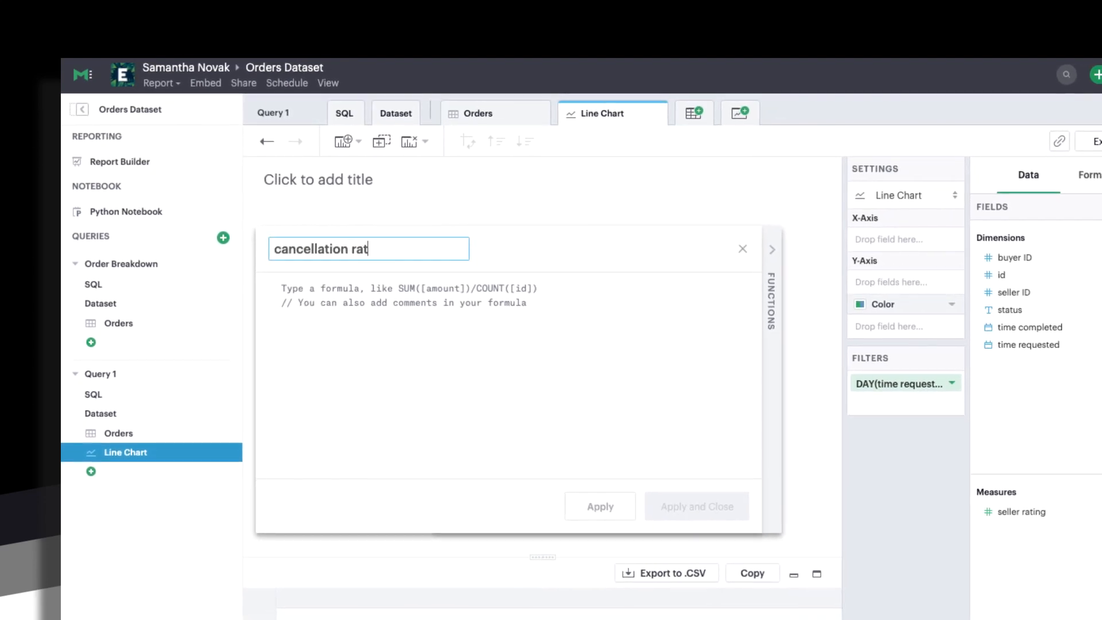
text(e)
click(355, 291)
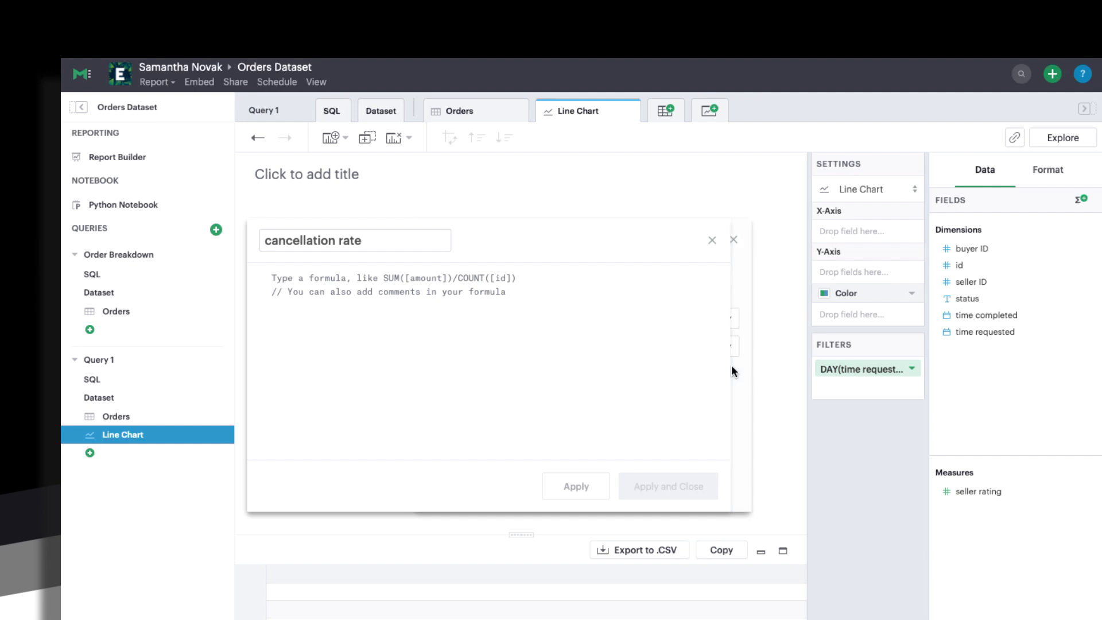
click(732, 369)
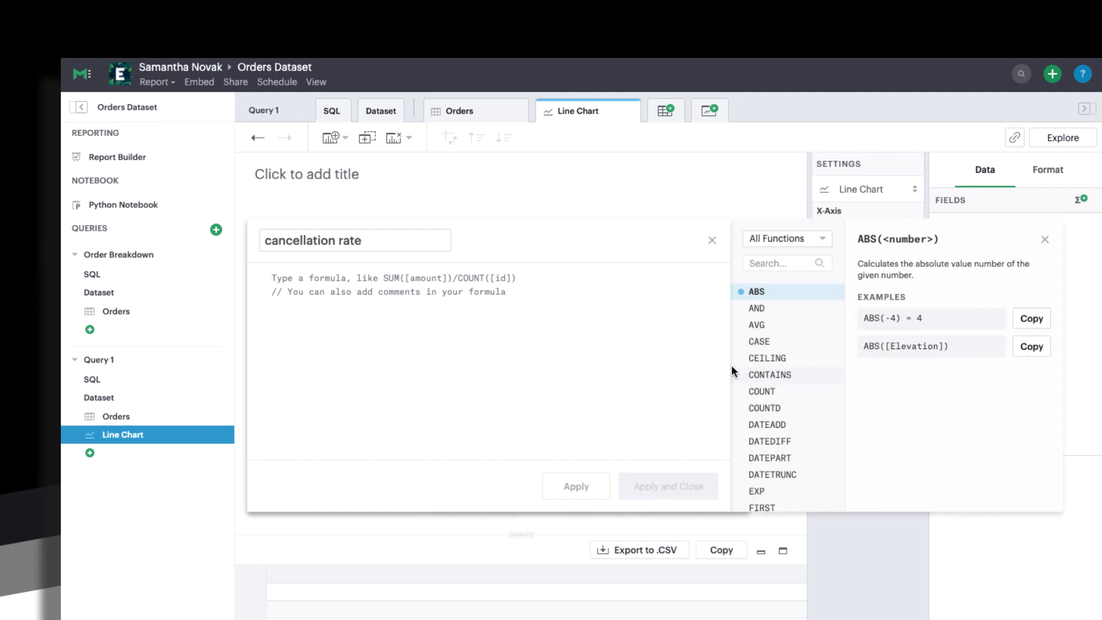
click(757, 309)
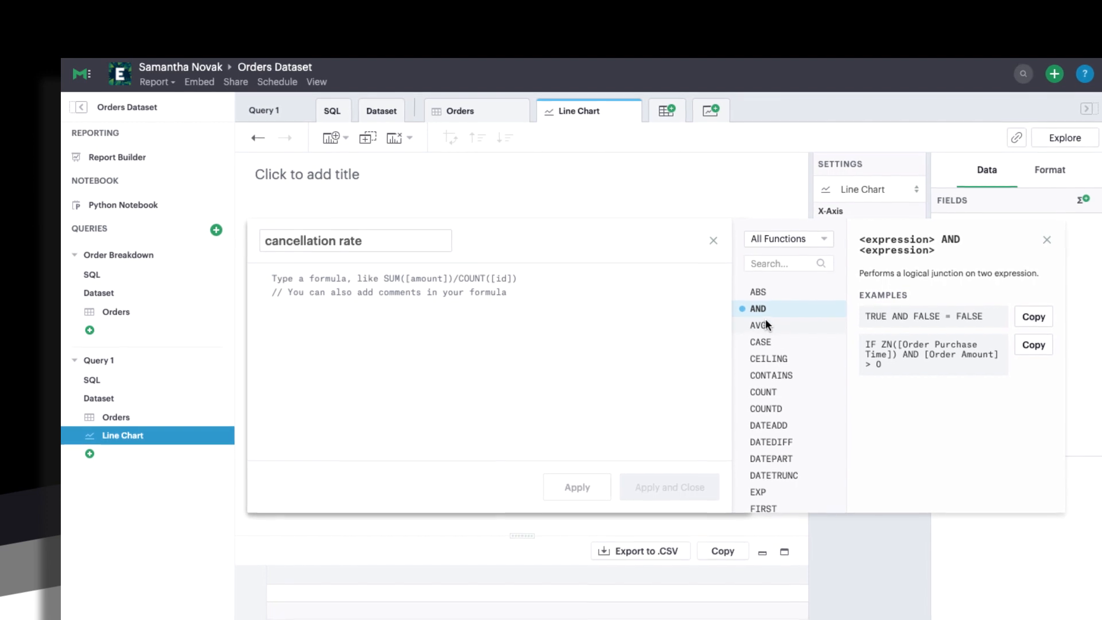
click(766, 325)
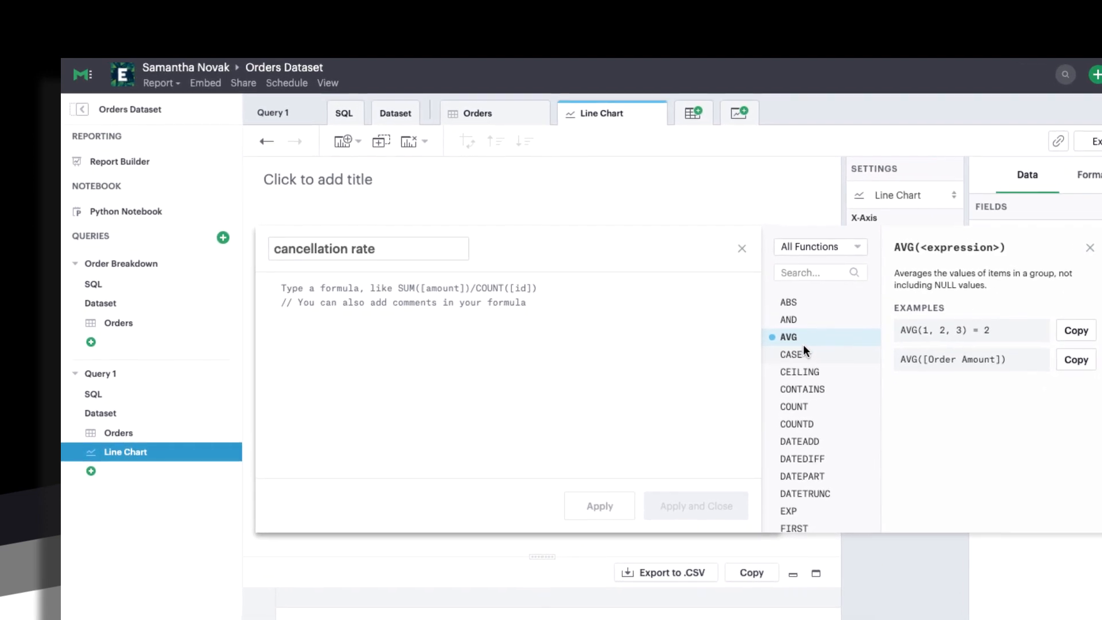
click(807, 352)
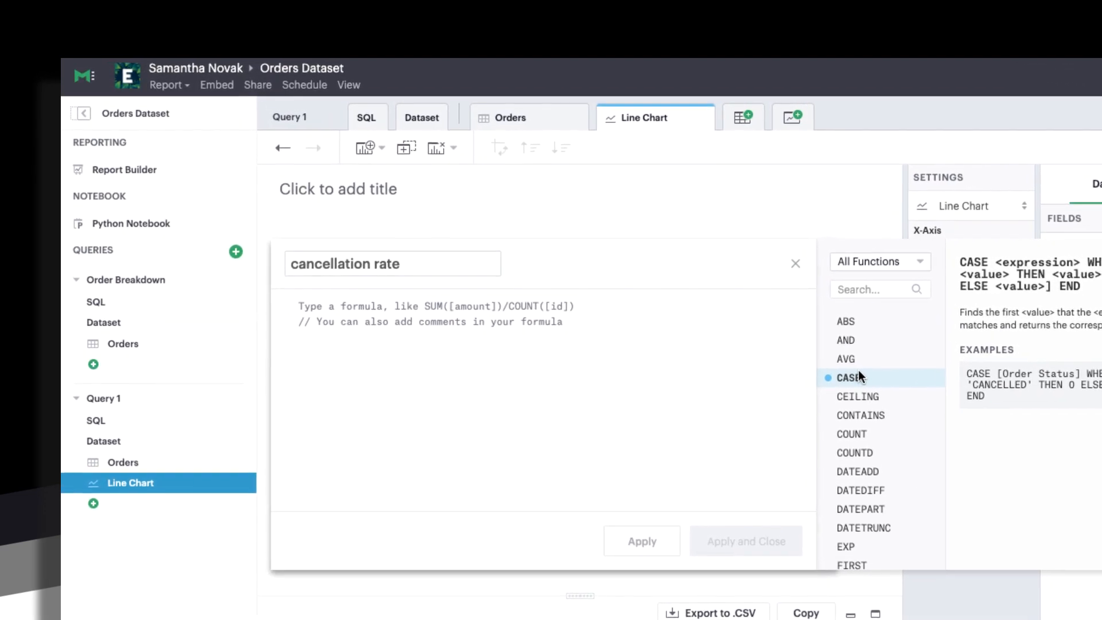
click(336, 325)
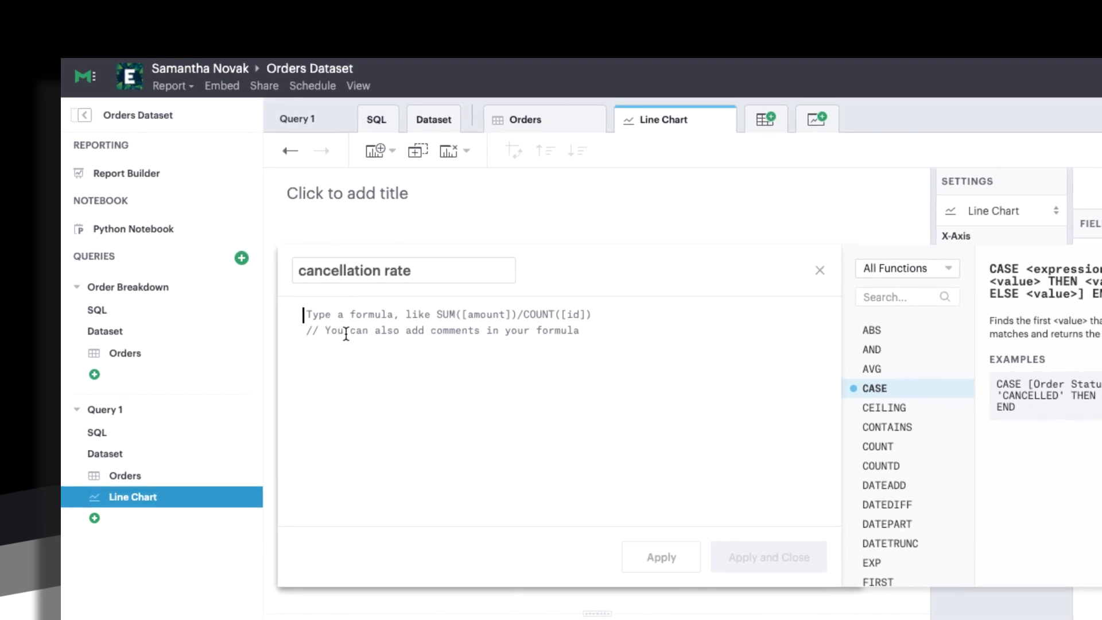
Enter the formula SUM(CASE [status] WHEN 'CANCELLED' THEN 1 ELSE 0 END) / COUNT([id]) and apply it
text(SU)
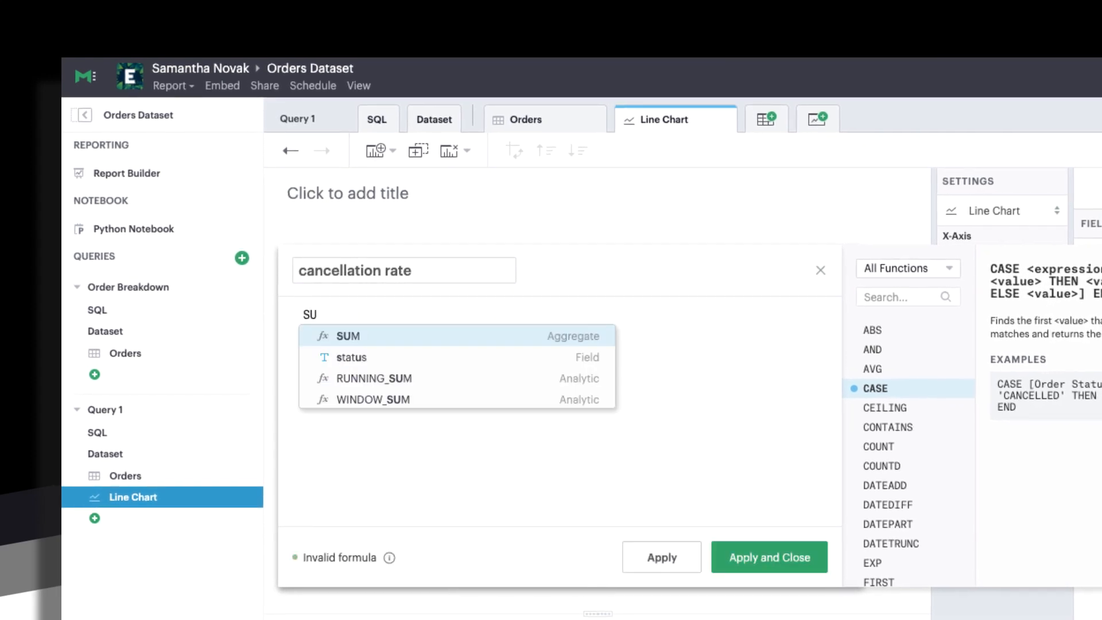
text(M(CASE )
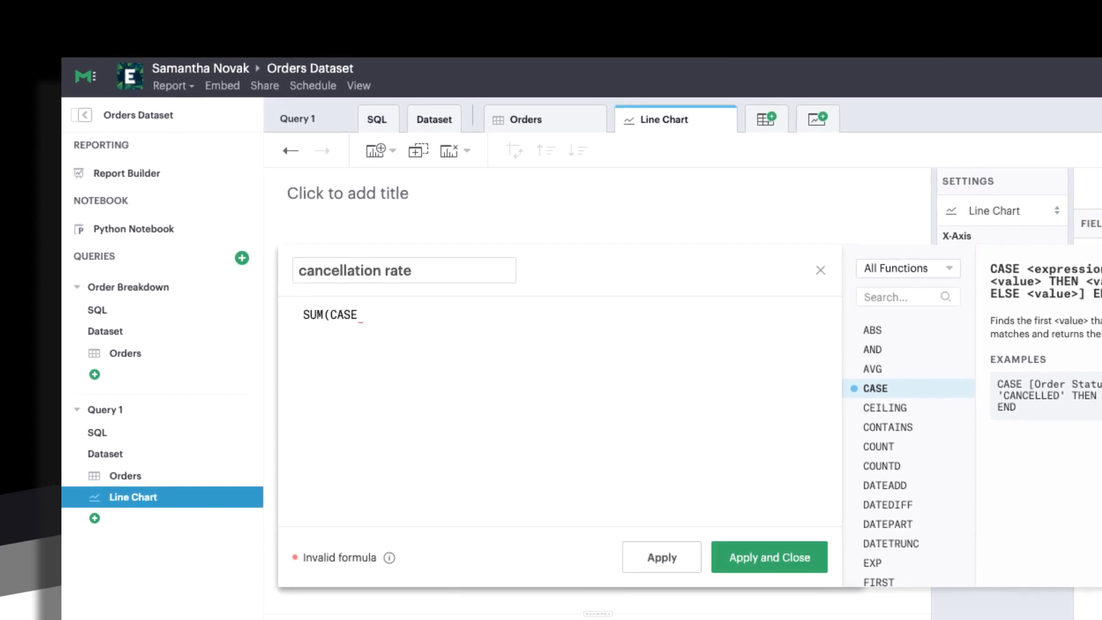
text([status] WHEN)
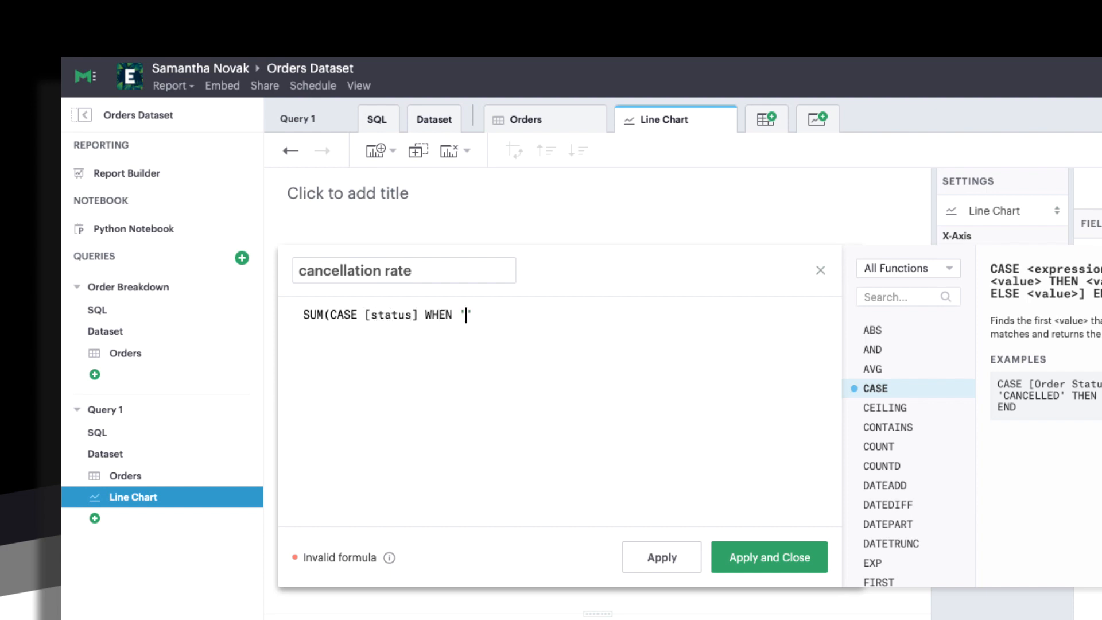
text( 'CANCELLED' THEN 1)
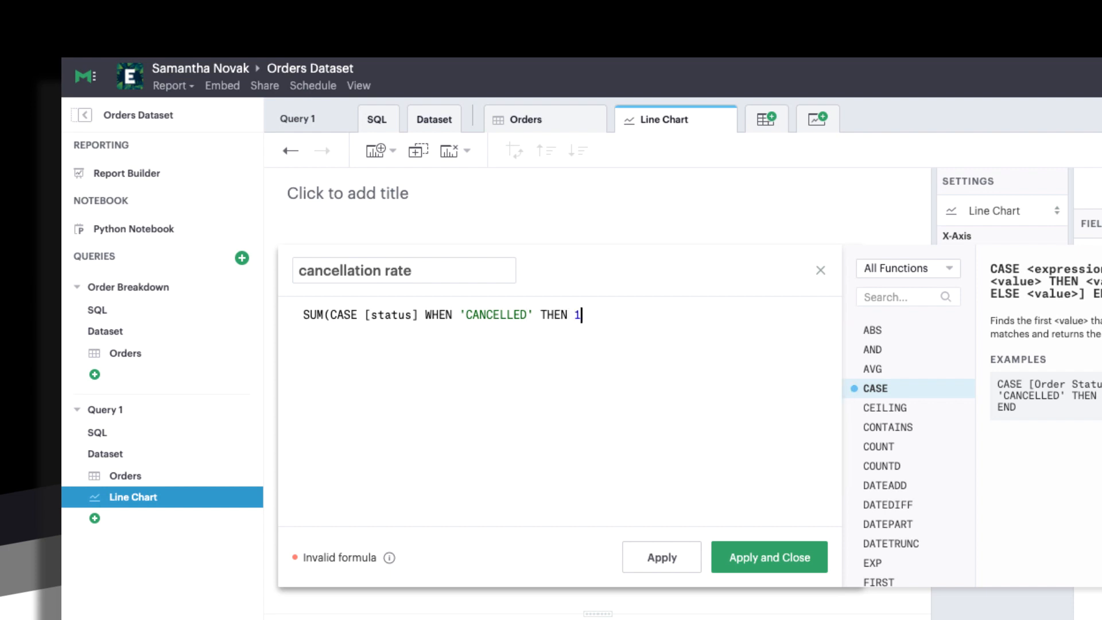
text( ELSE 0 END))
key(Return)
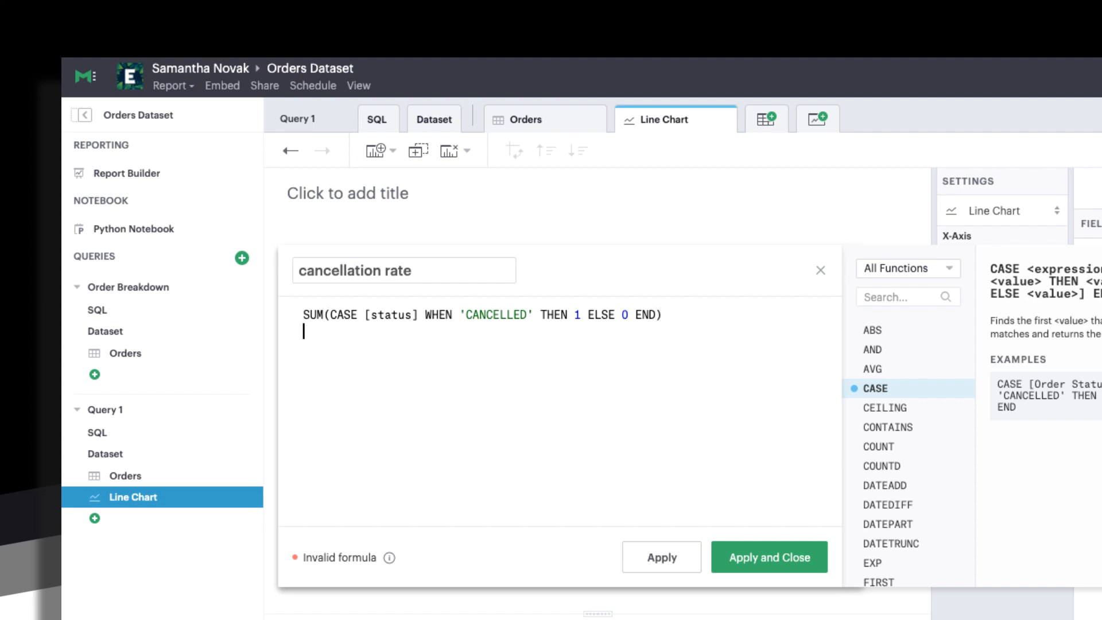
text(/ COU)
key(Return)
text([id)
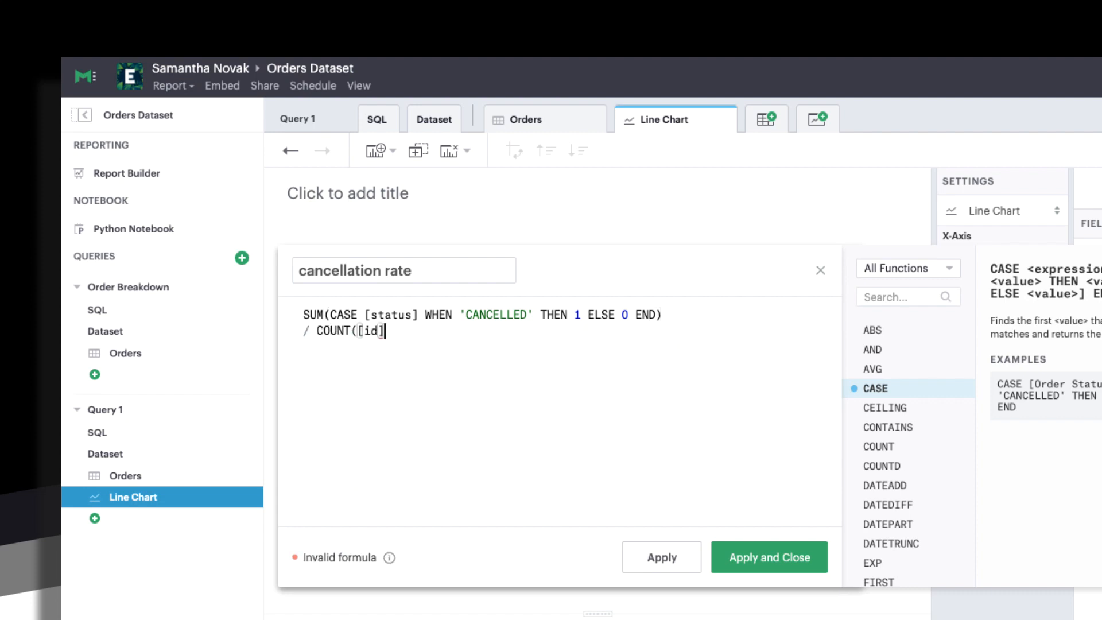
text(]))
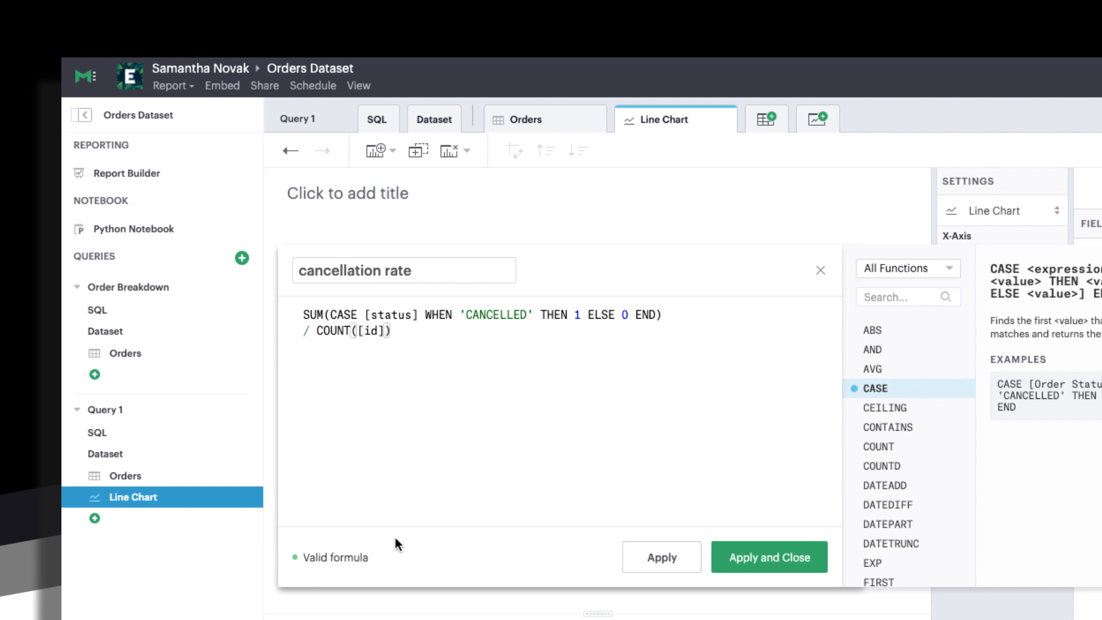
click(746, 558)
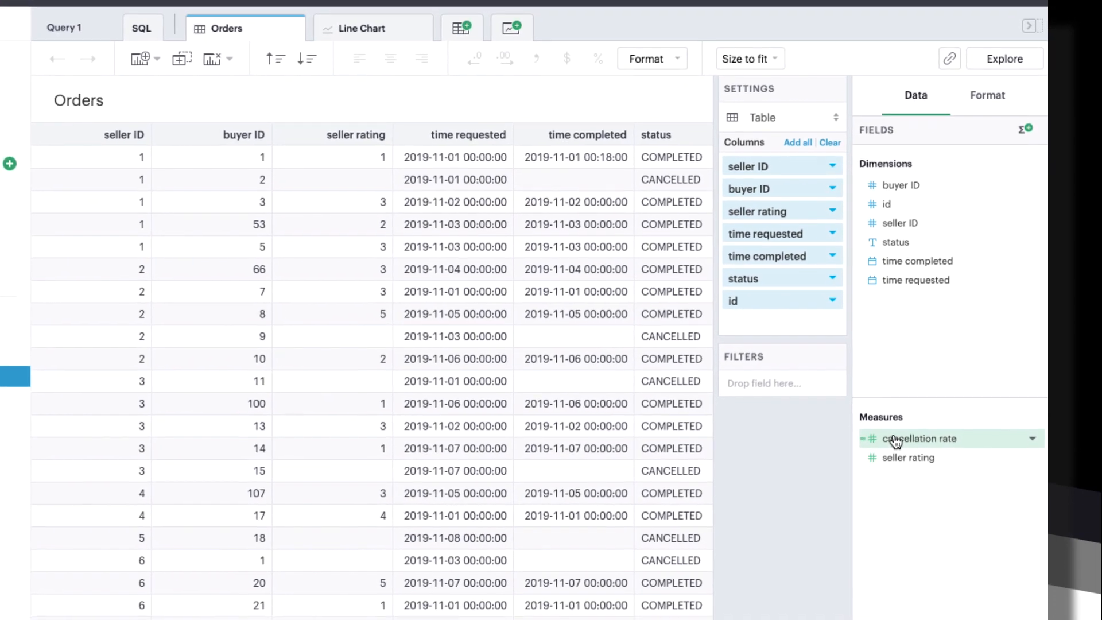
Drag the cancellation rate measure toward the table, then switch to the empty Line Chart tab
drag(898, 446, 810, 466)
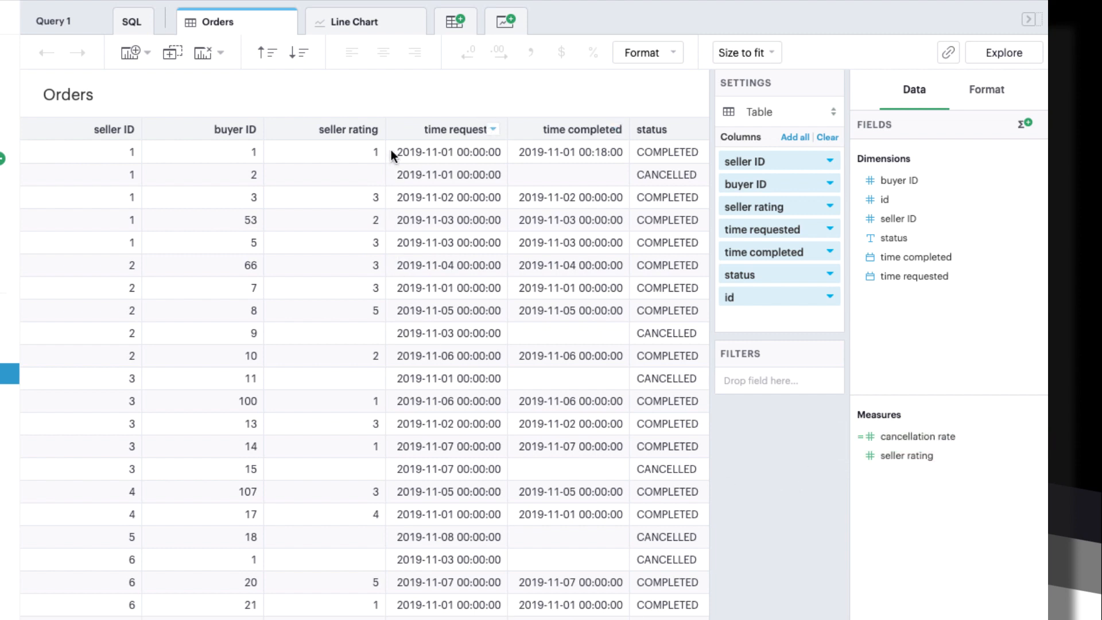
click(398, 36)
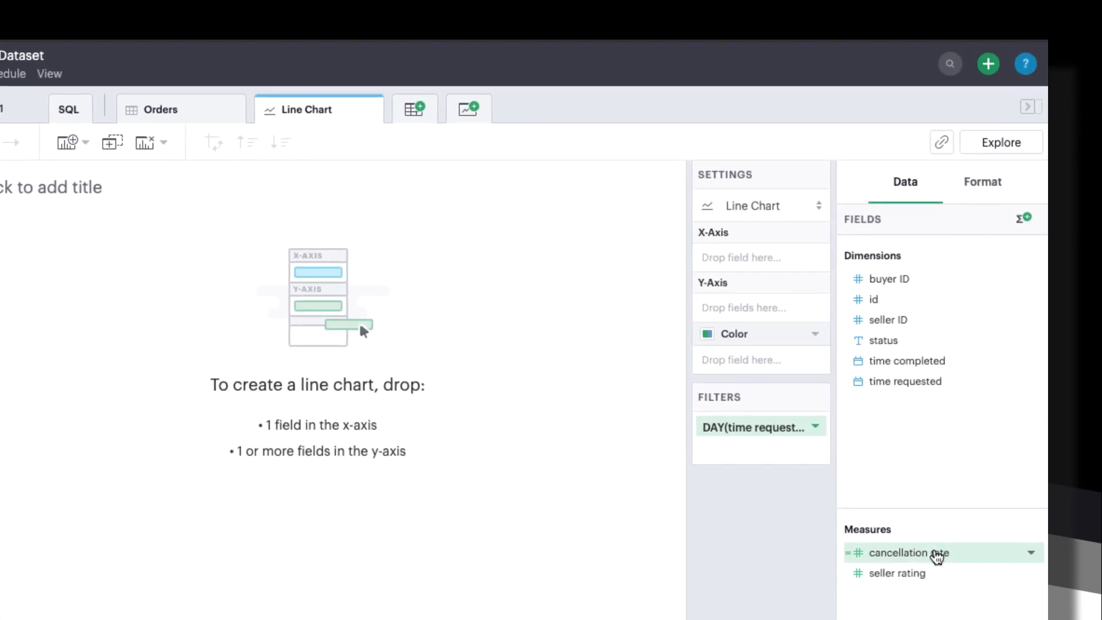
Plot cancellation rate on the Y-axis against time requested on the X-axis, grouped by week
drag(937, 555, 791, 322)
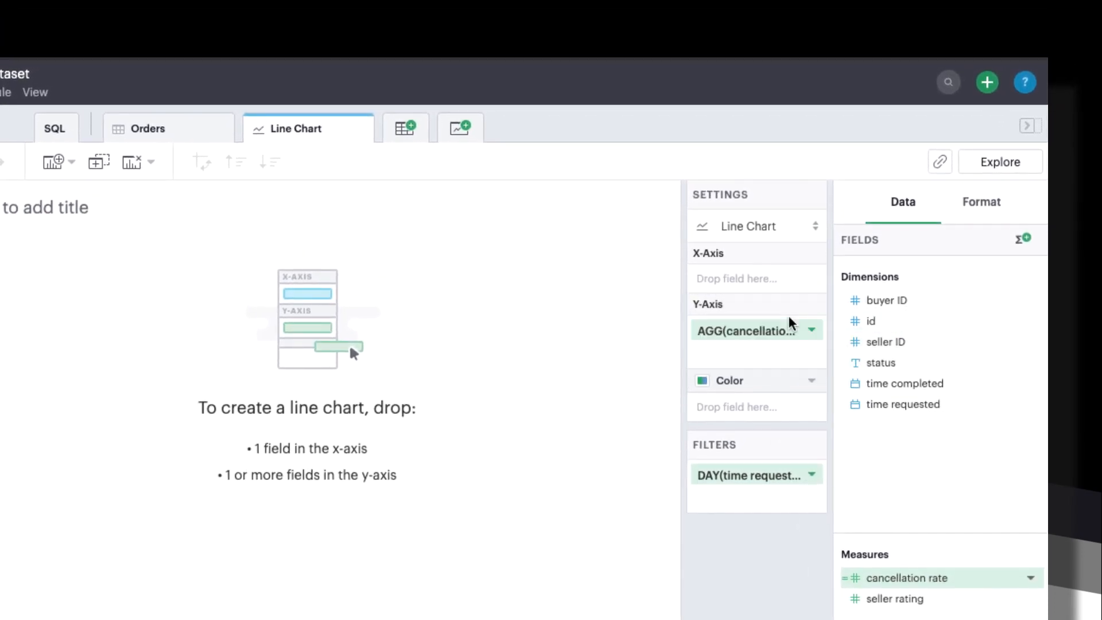
drag(856, 405, 781, 276)
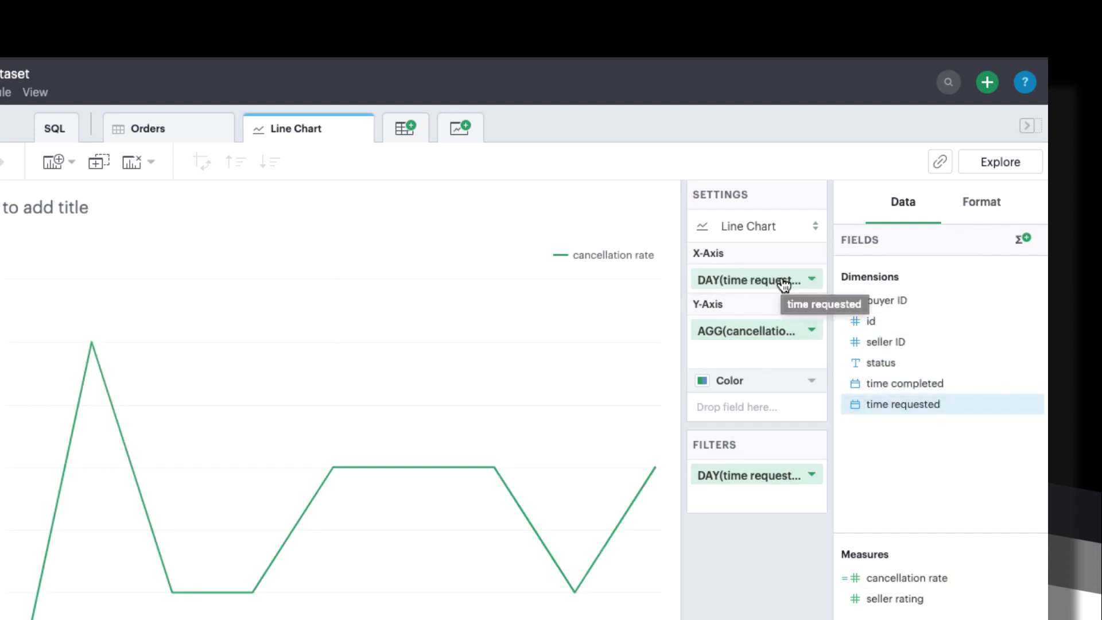
click(812, 281)
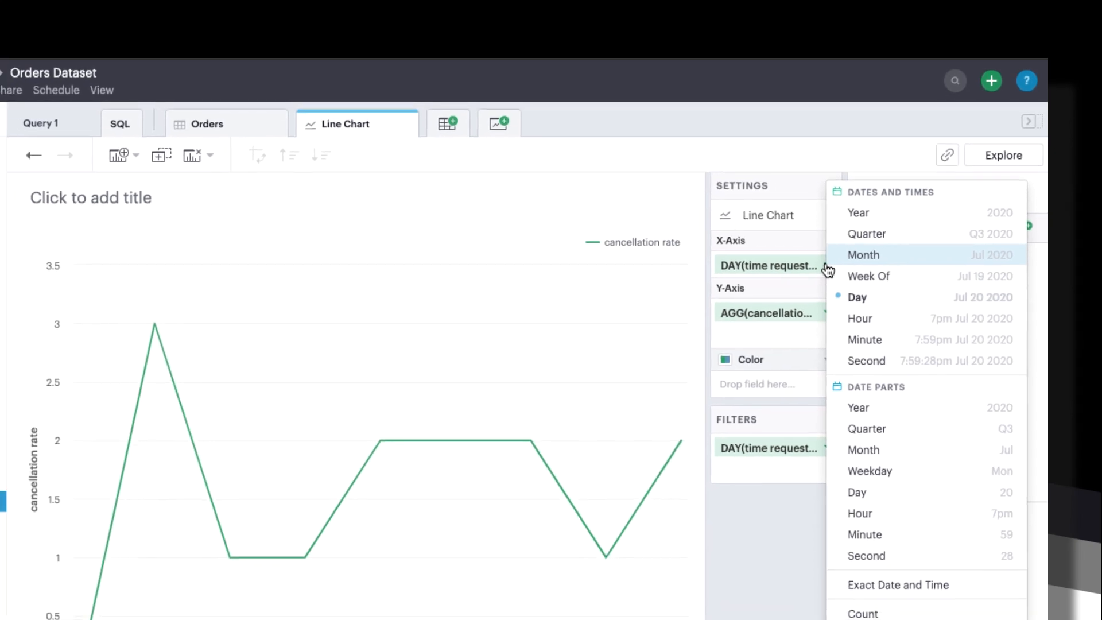
click(869, 261)
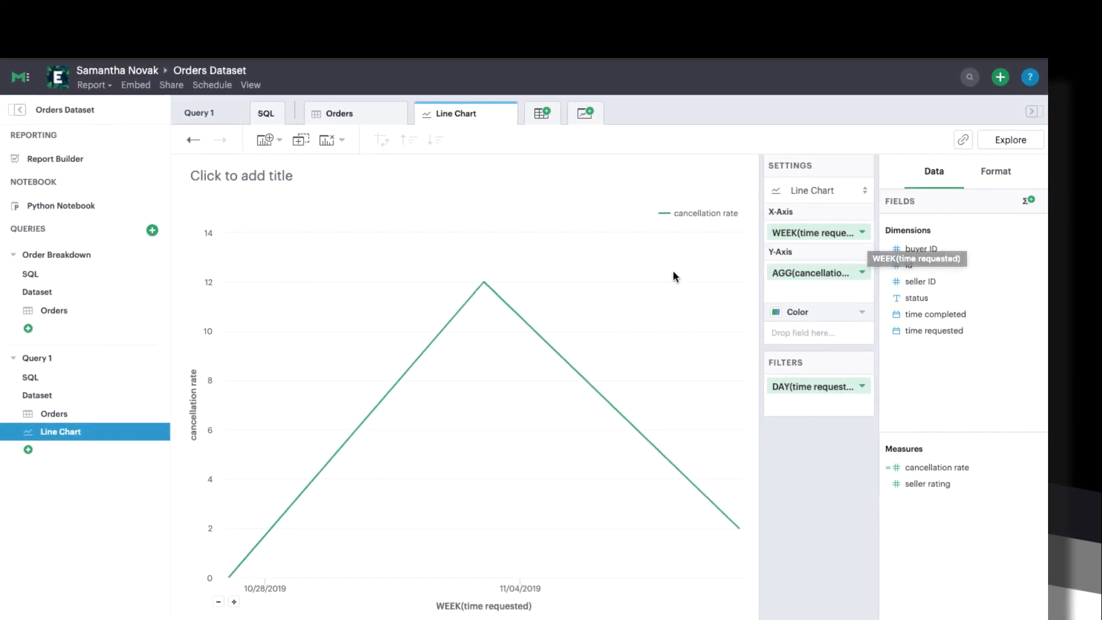
Regroup the chart by day and inspect the order rows behind the 11/03/2019 peak, noting the CANCELLED statuses
click(234, 602)
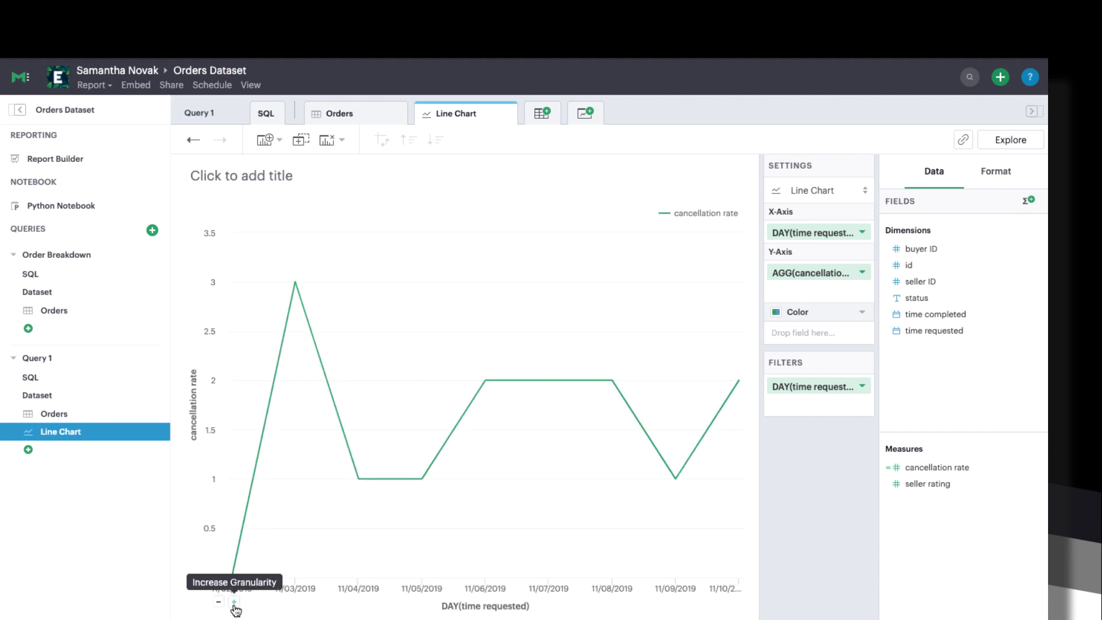
click(295, 283)
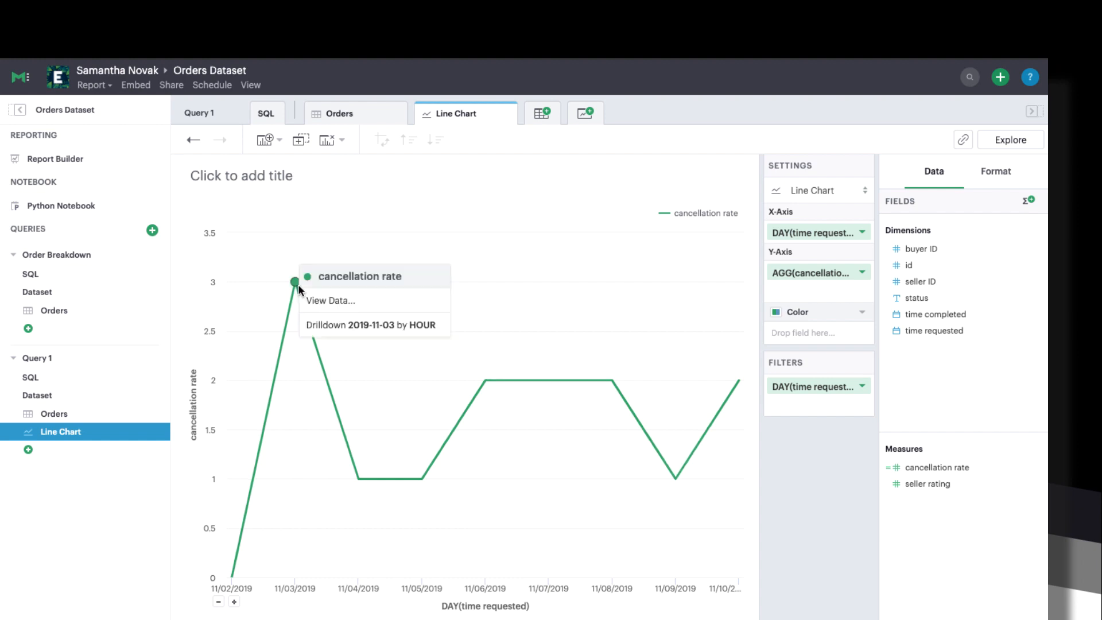
click(313, 298)
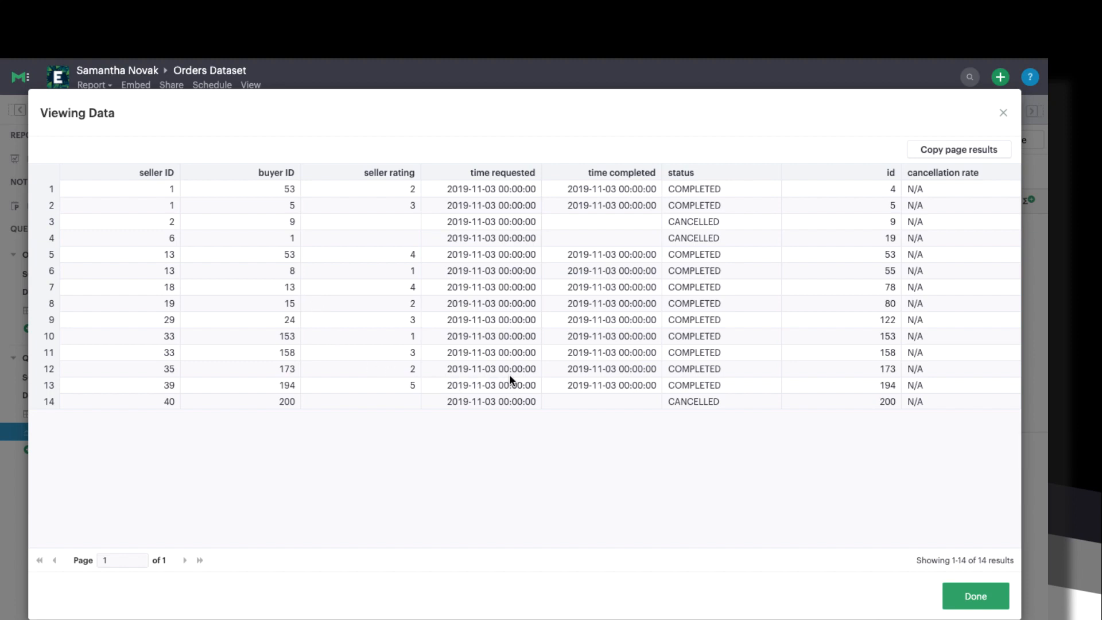
click(689, 224)
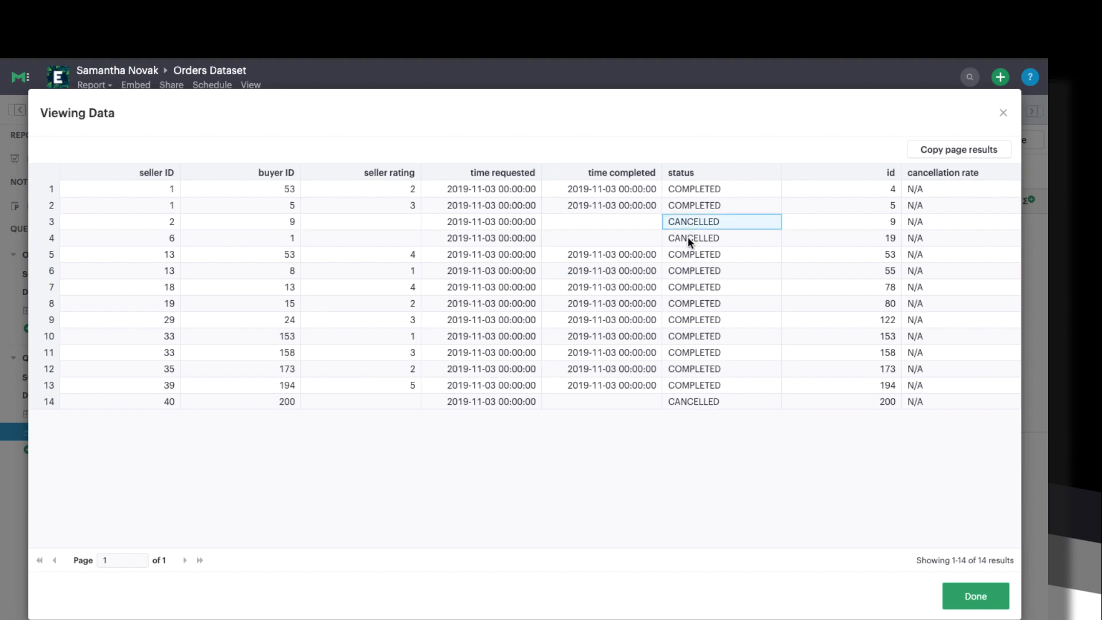
click(689, 240)
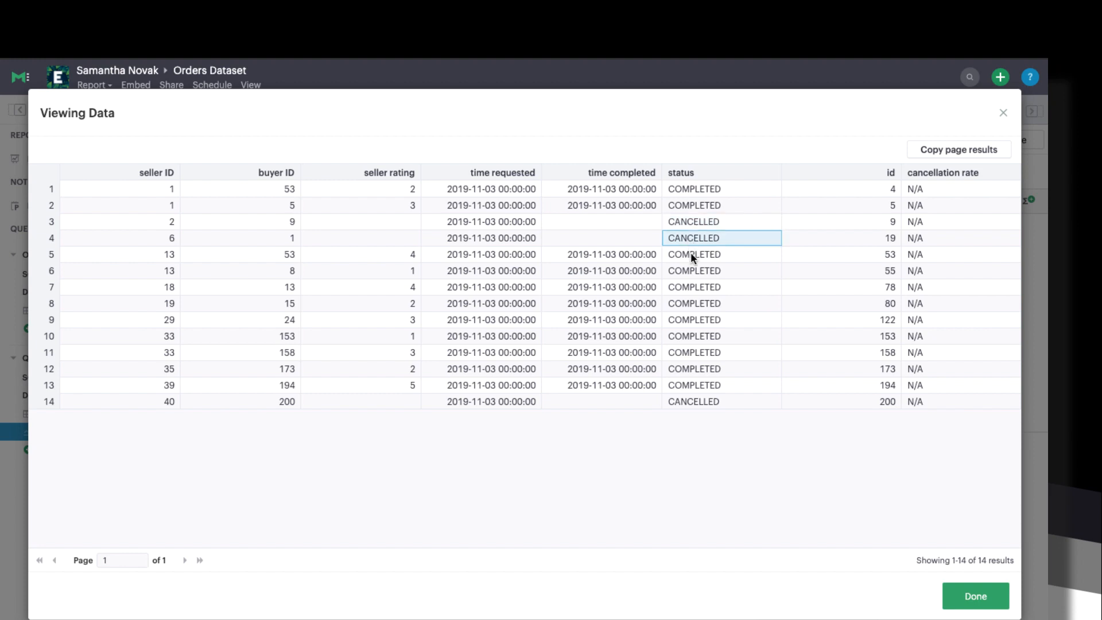
click(692, 257)
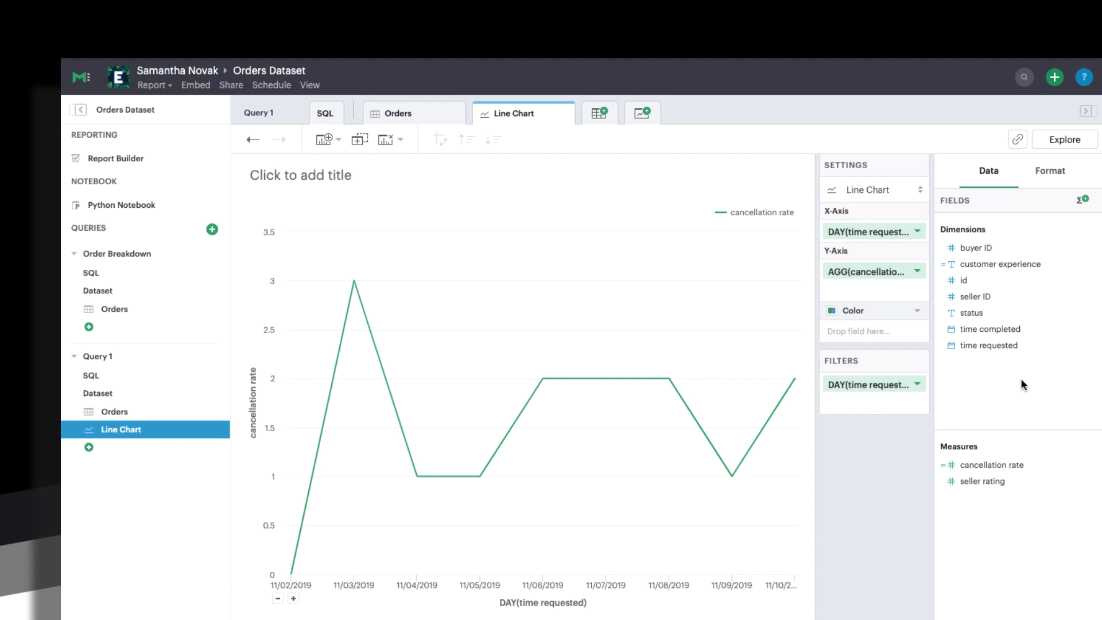
Review the customer experience calculated field's formula without changing it
click(1084, 267)
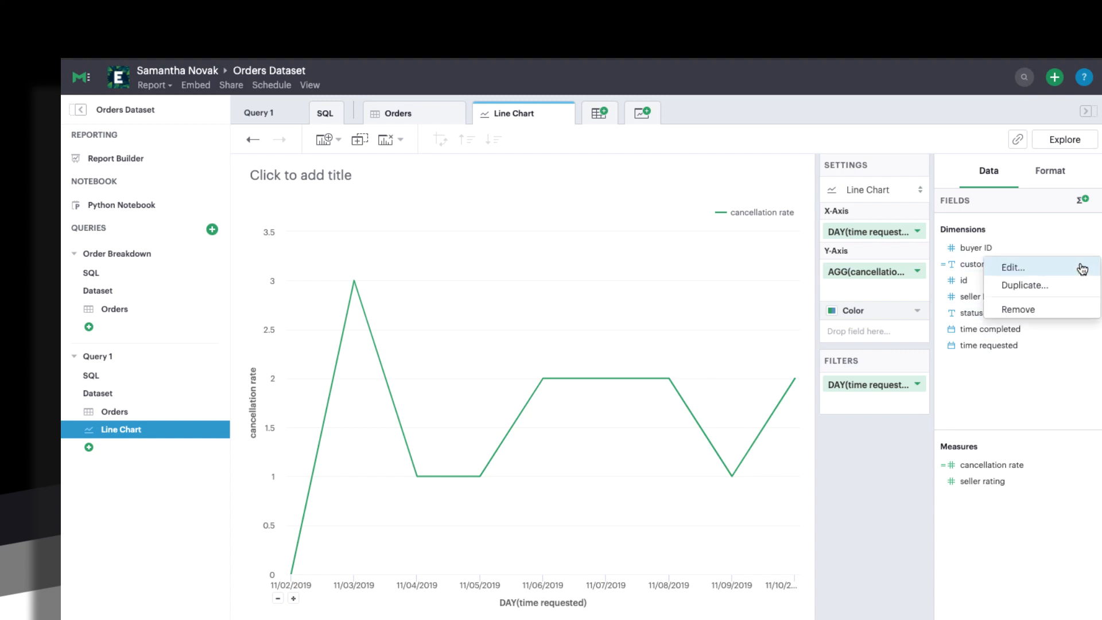
click(1082, 268)
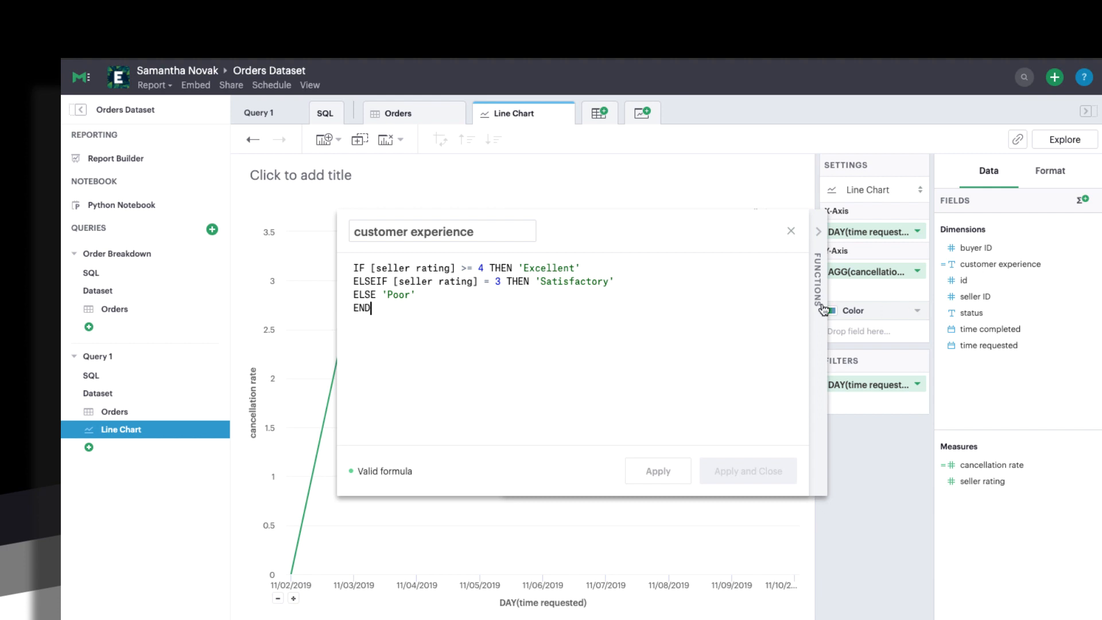
click(790, 233)
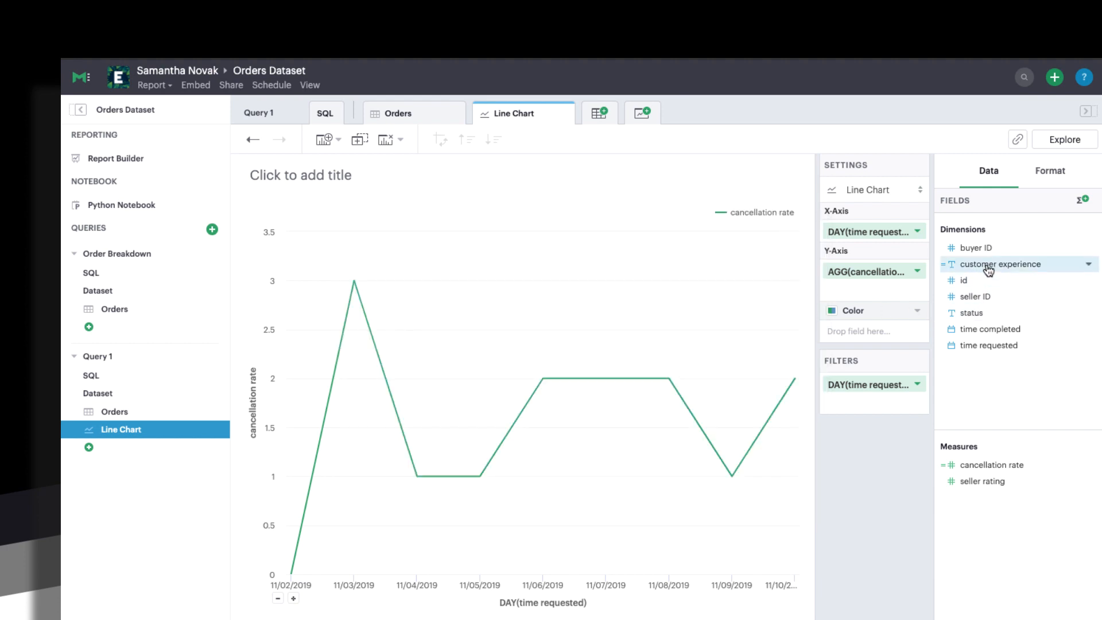
Filter the chart by customer experience, unchecking Satisfactory and Excellent so only Poor remains
drag(987, 268, 916, 394)
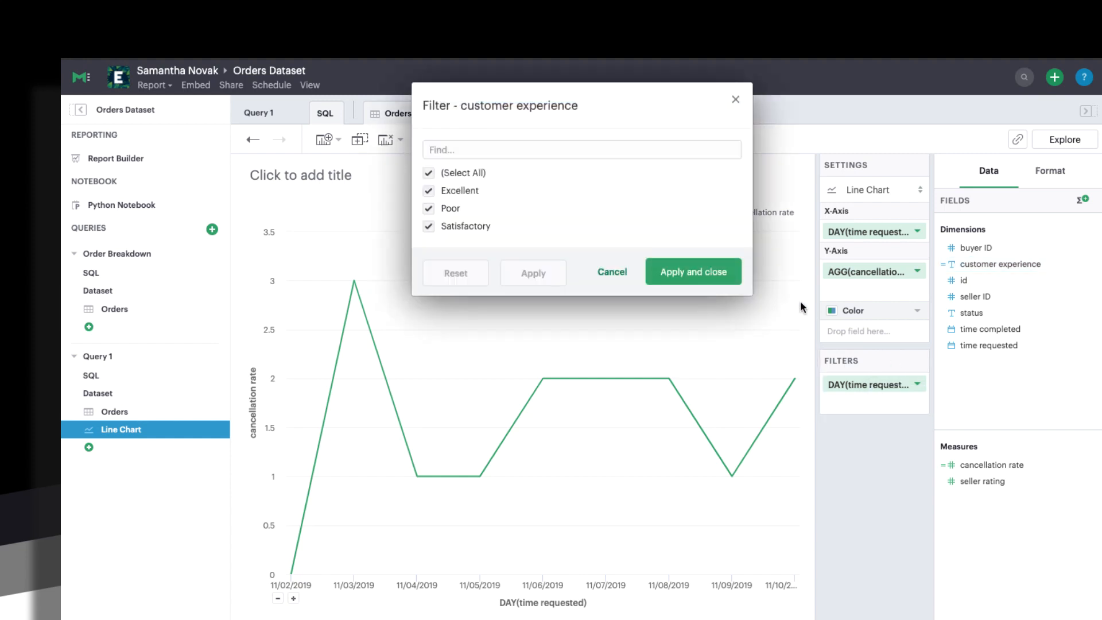
click(426, 227)
click(428, 191)
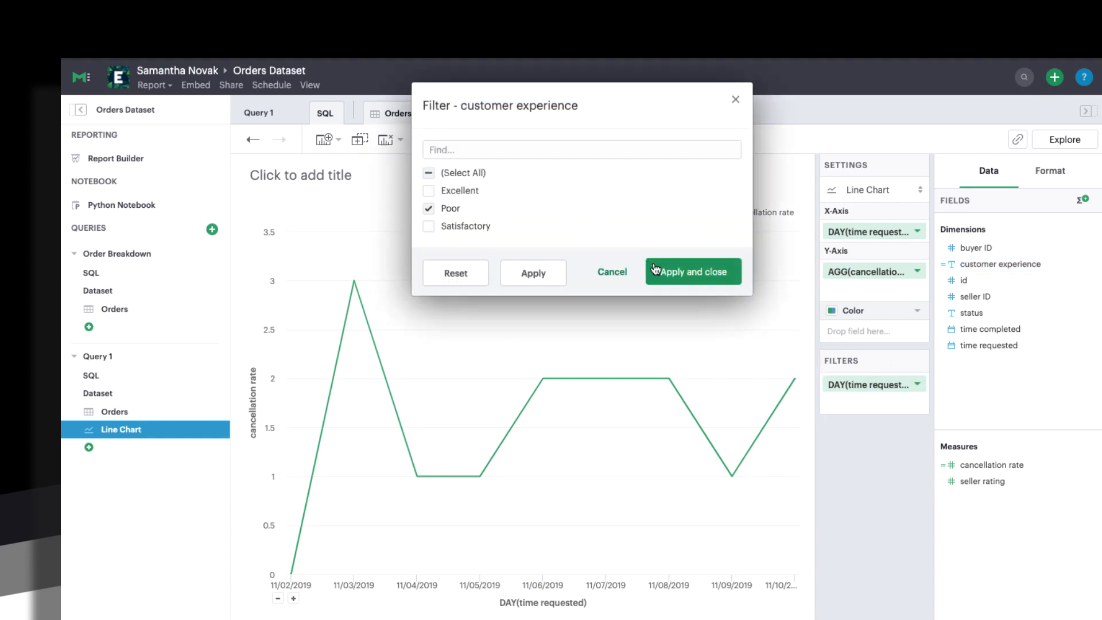